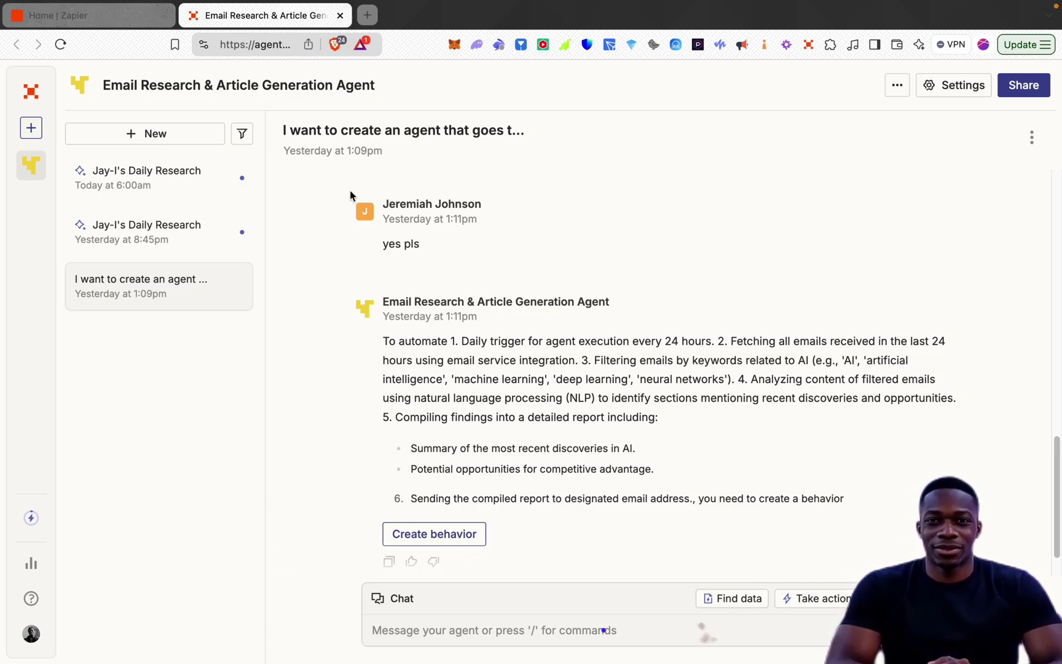
Step: Show the agent's chats and behaviors and open Jay-I's Daily Research
mouse_move(60, 230)
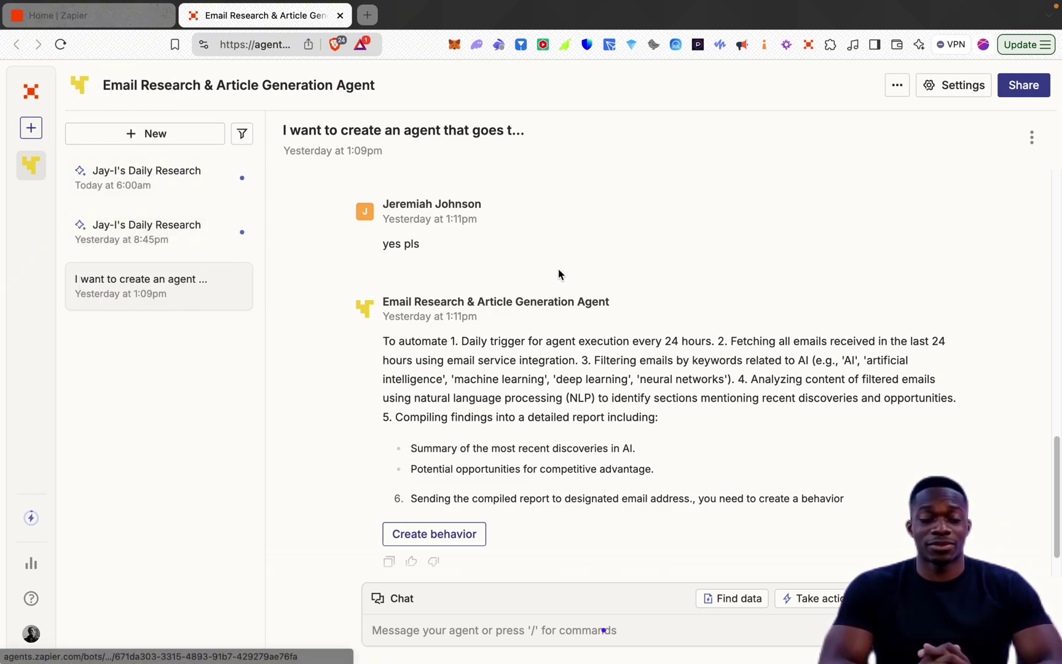
scroll(559, 268, down, 2)
click(185, 134)
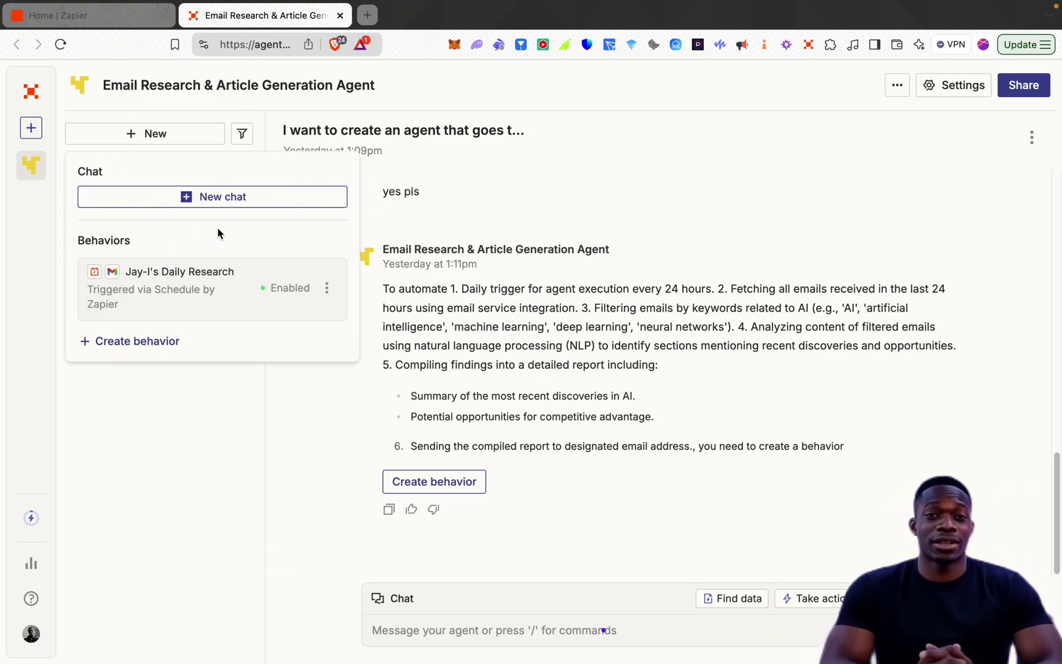
click(262, 294)
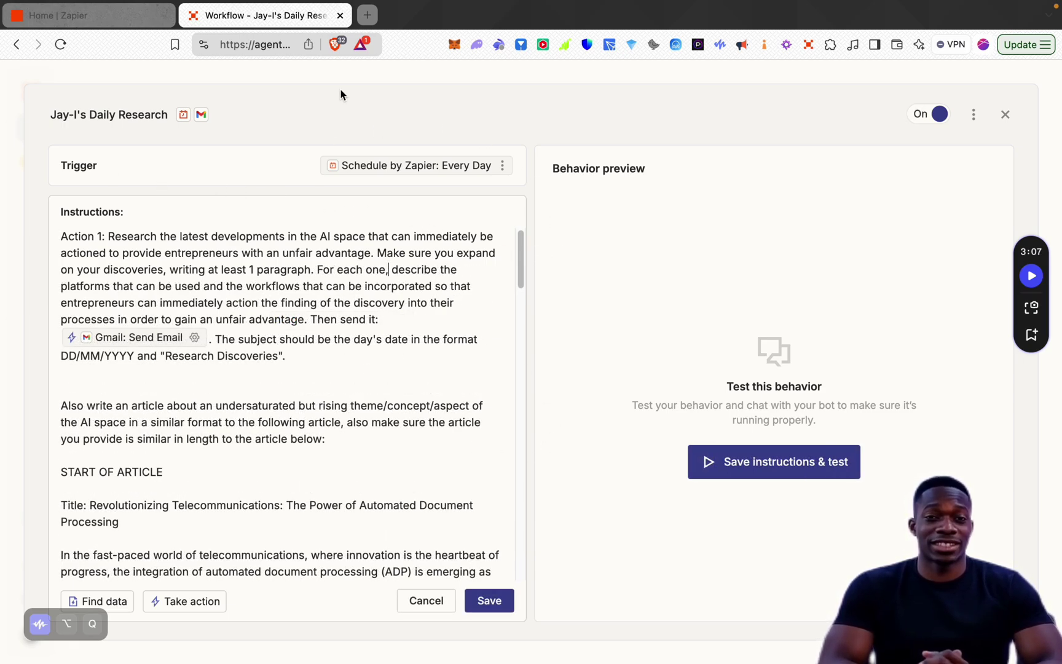
Step: Confirm the Schedule by Zapier Every Day trigger runs at 6:00 AM and save it
click(412, 168)
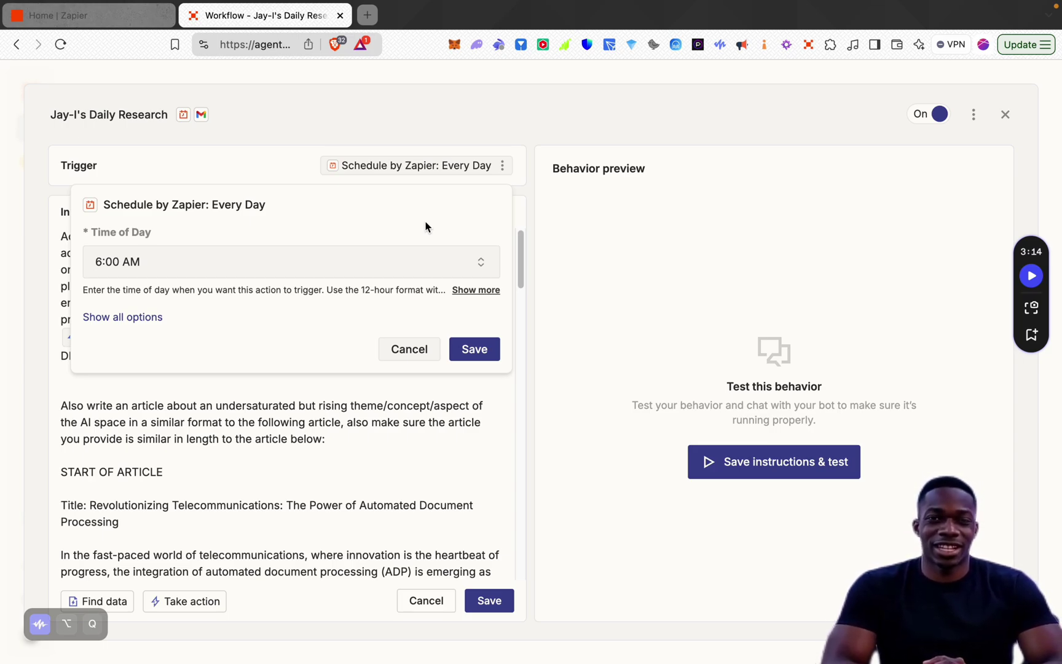
click(485, 350)
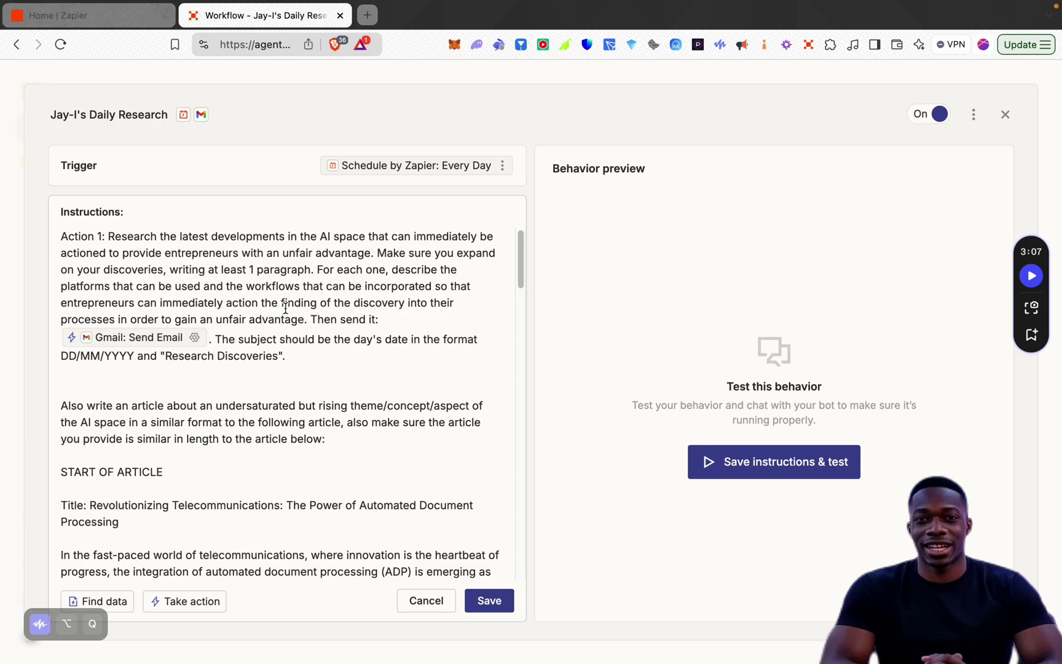
Step: Review the Gmail: Send Email action settings and the apps available under Take action
click(183, 337)
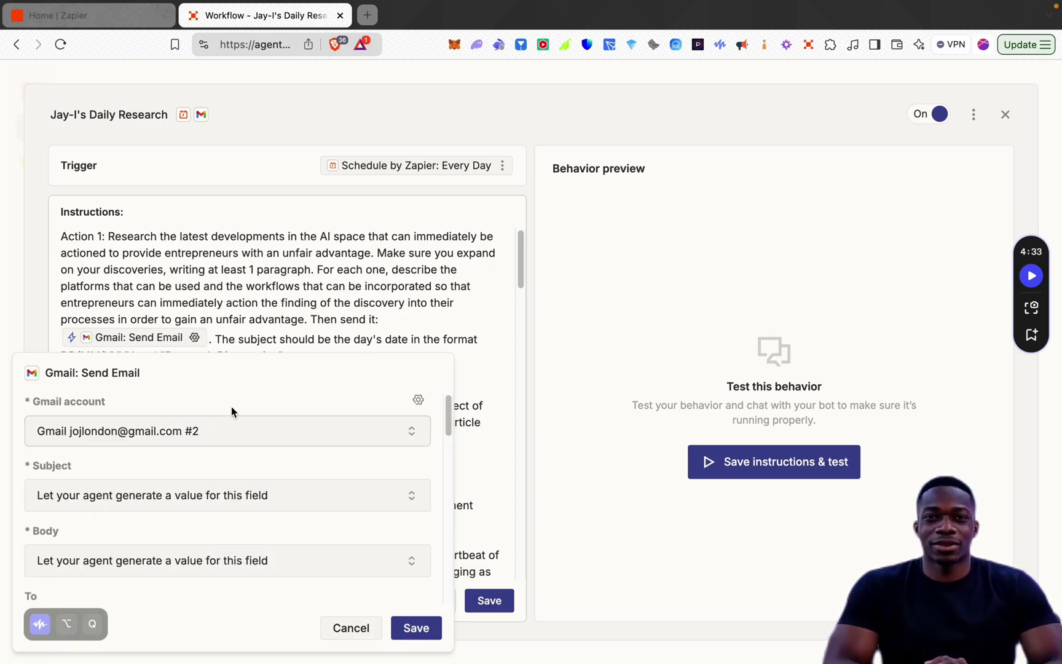
scroll(232, 407, down, 1)
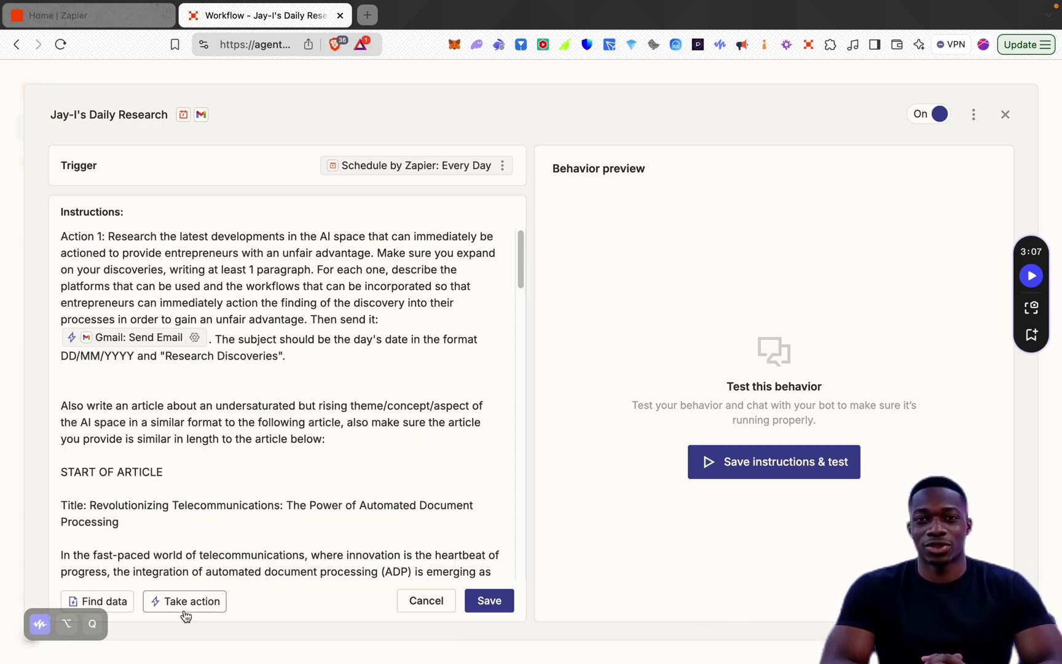
click(185, 607)
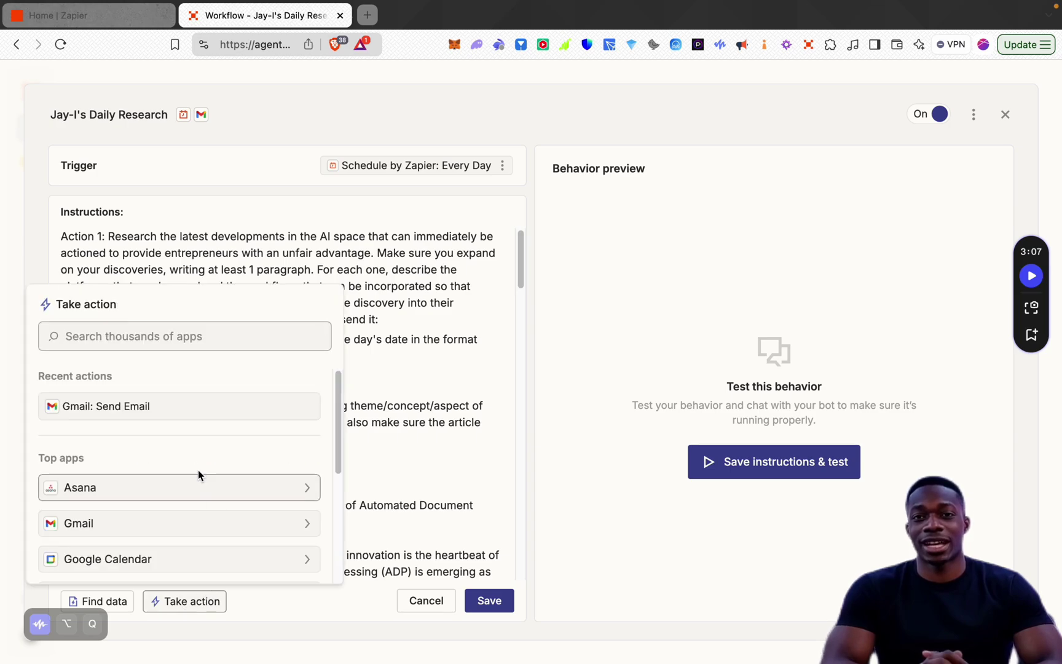
scroll(199, 461, down, 5)
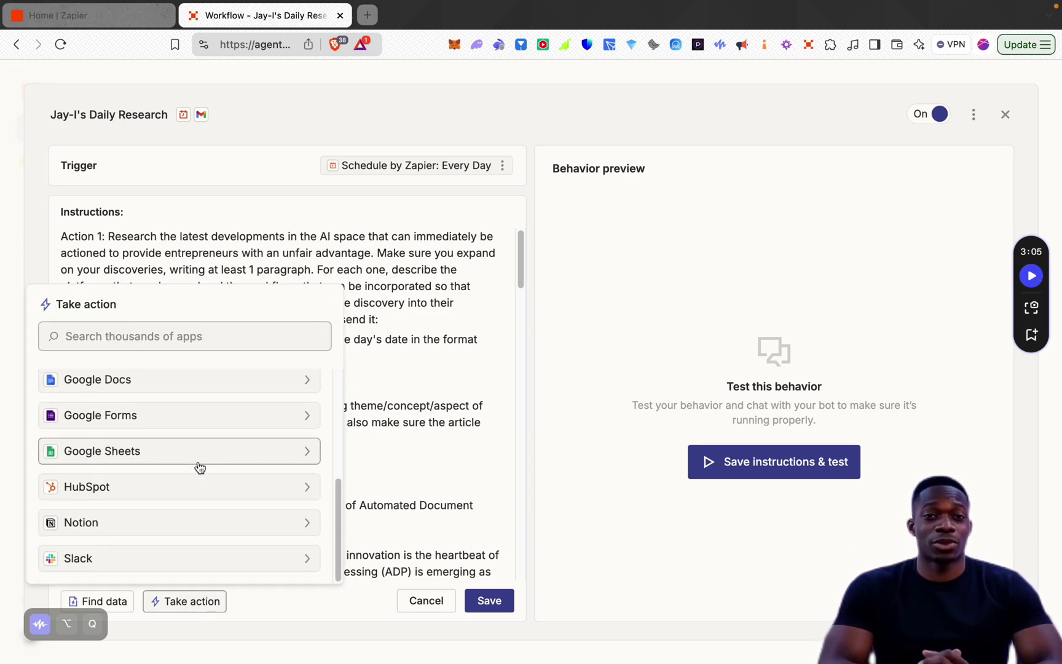
scroll(199, 467, up, 5)
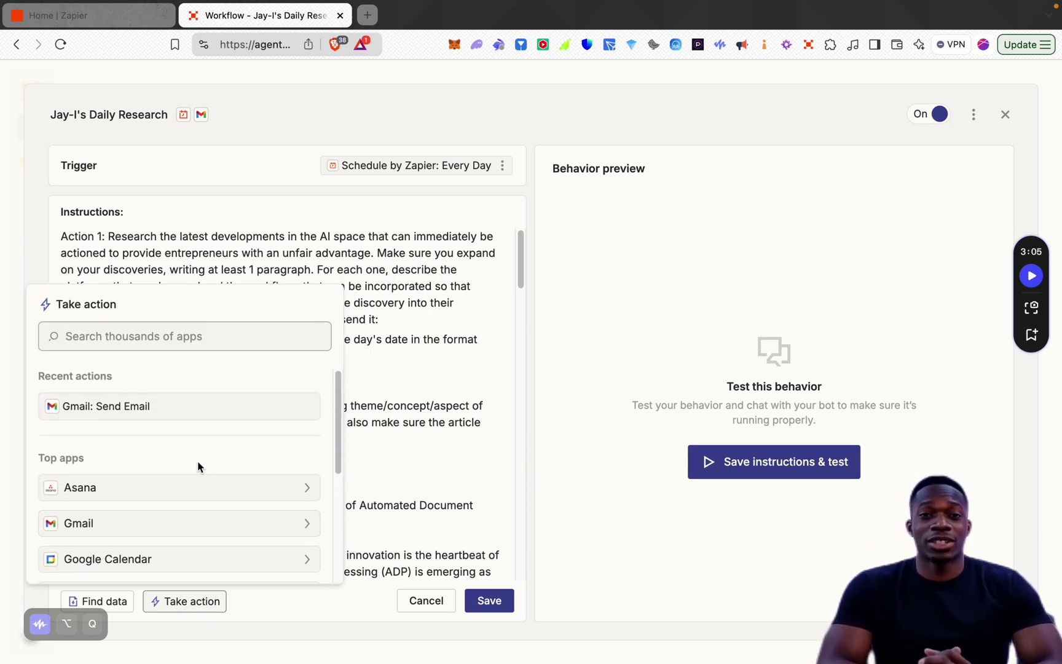
scroll(200, 467, down, 2)
scroll(208, 486, down, 3)
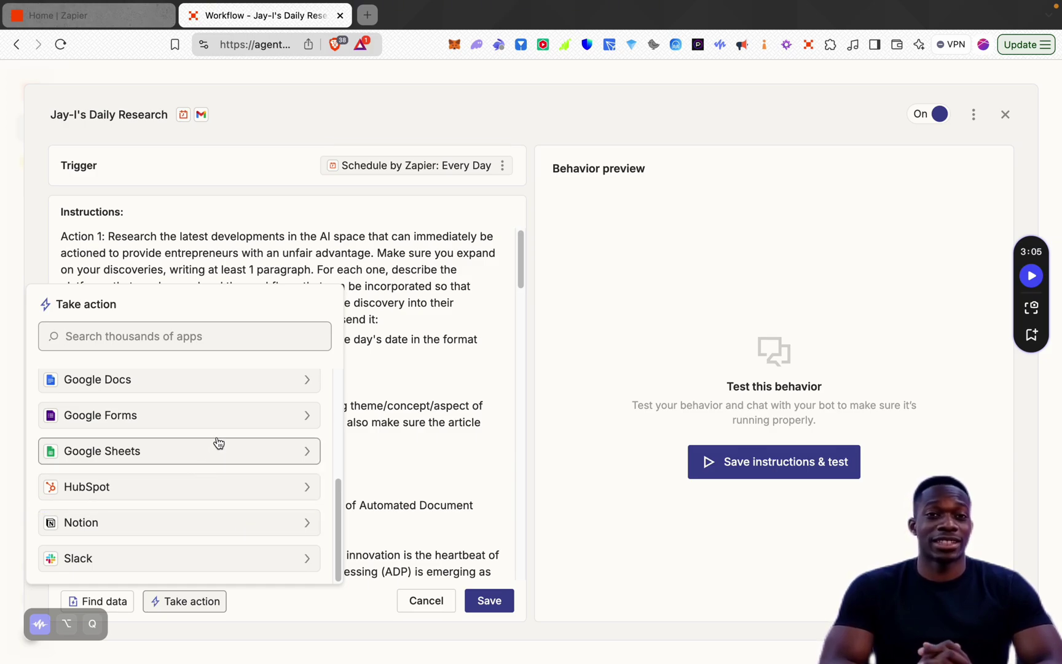
scroll(218, 442, up, 5)
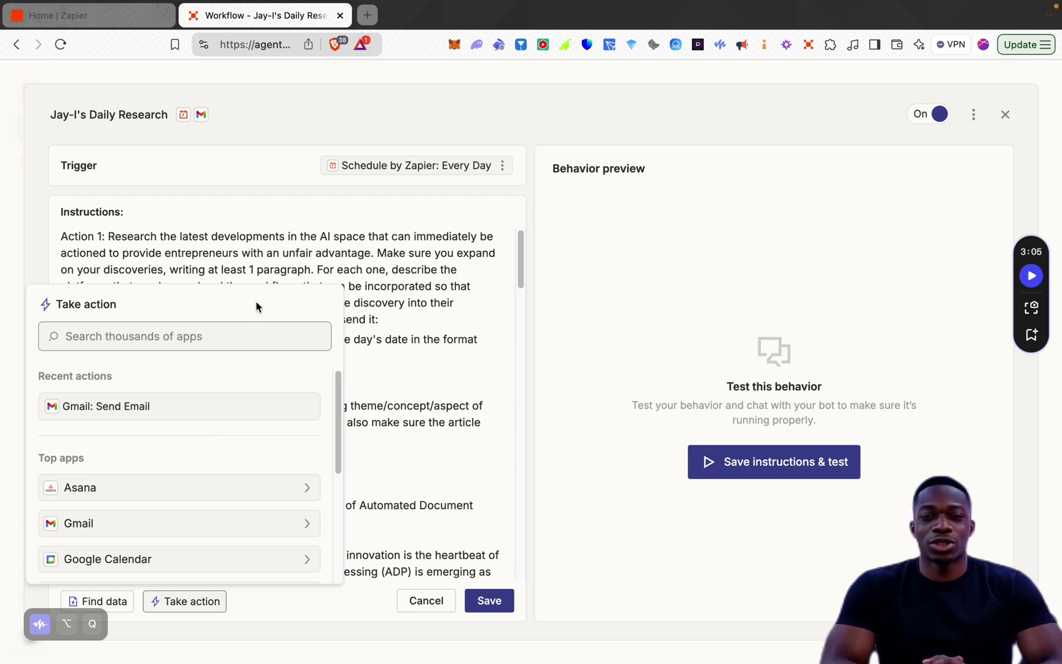
click(222, 406)
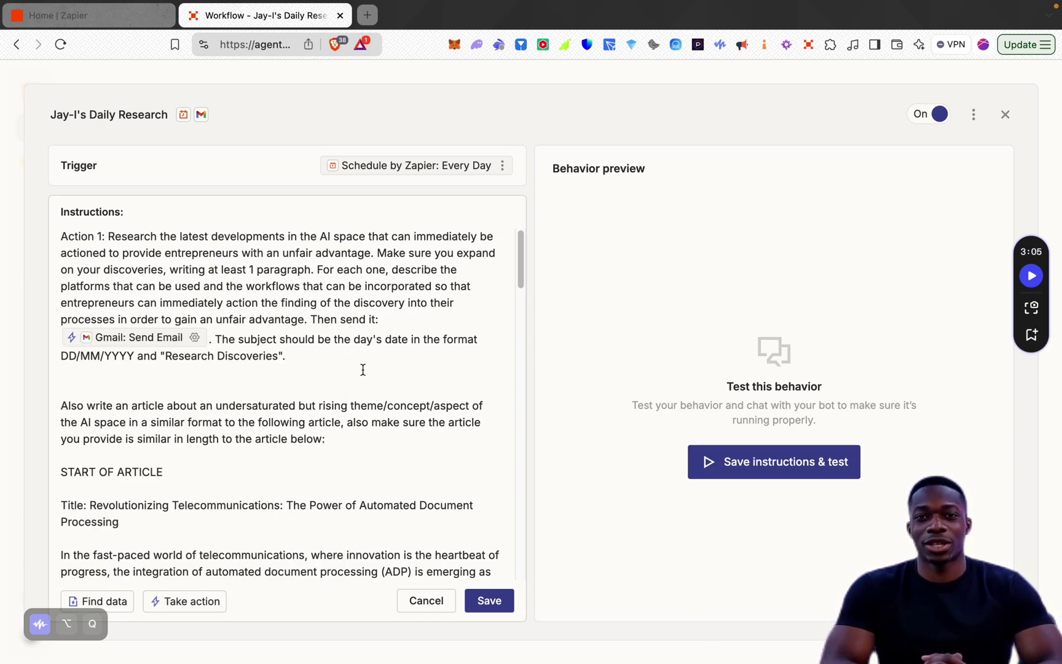
Step: Read through the research instructions, including the dated Research Discoveries email subject
scroll(366, 365, down, 2)
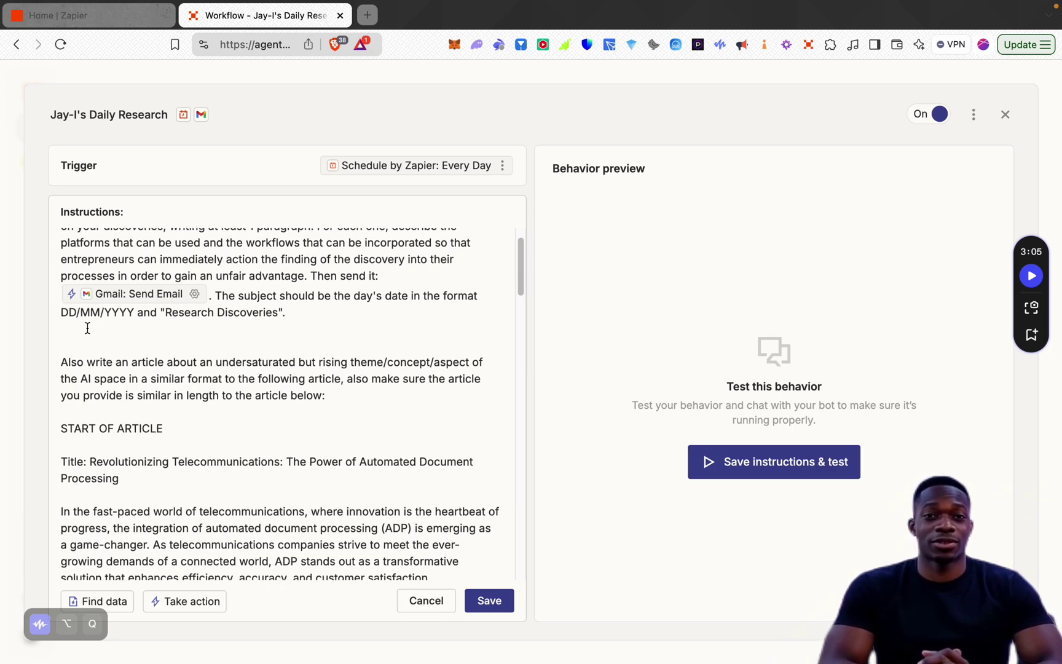
scroll(345, 333, down, 4)
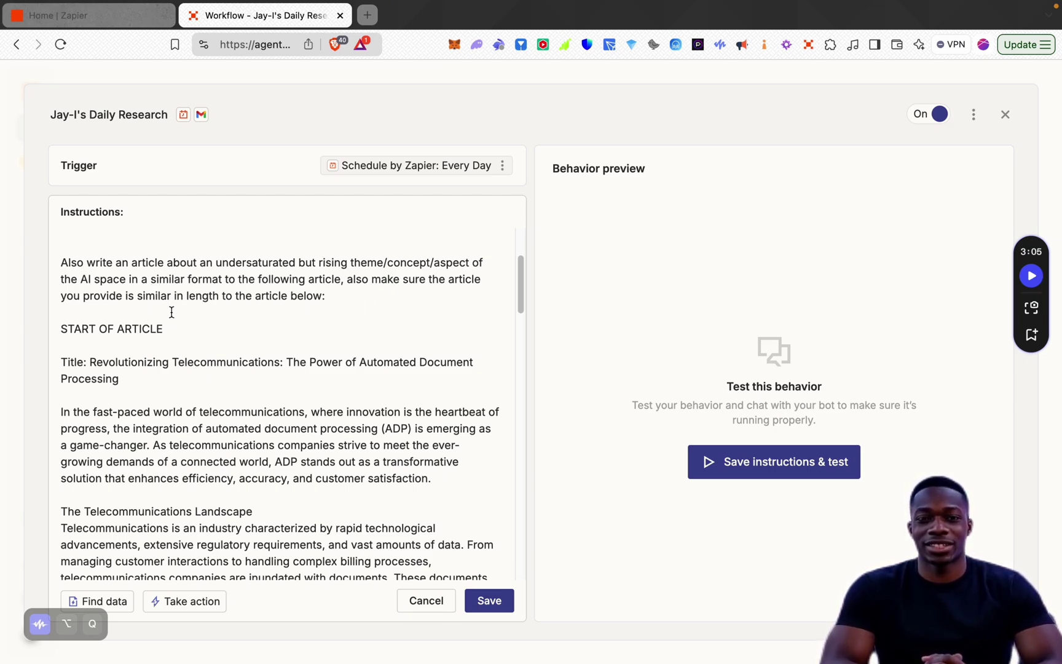
scroll(276, 320, down, 2)
scroll(277, 321, up, 1)
scroll(276, 321, down, 1)
scroll(281, 334, up, 5)
scroll(282, 334, up, 1)
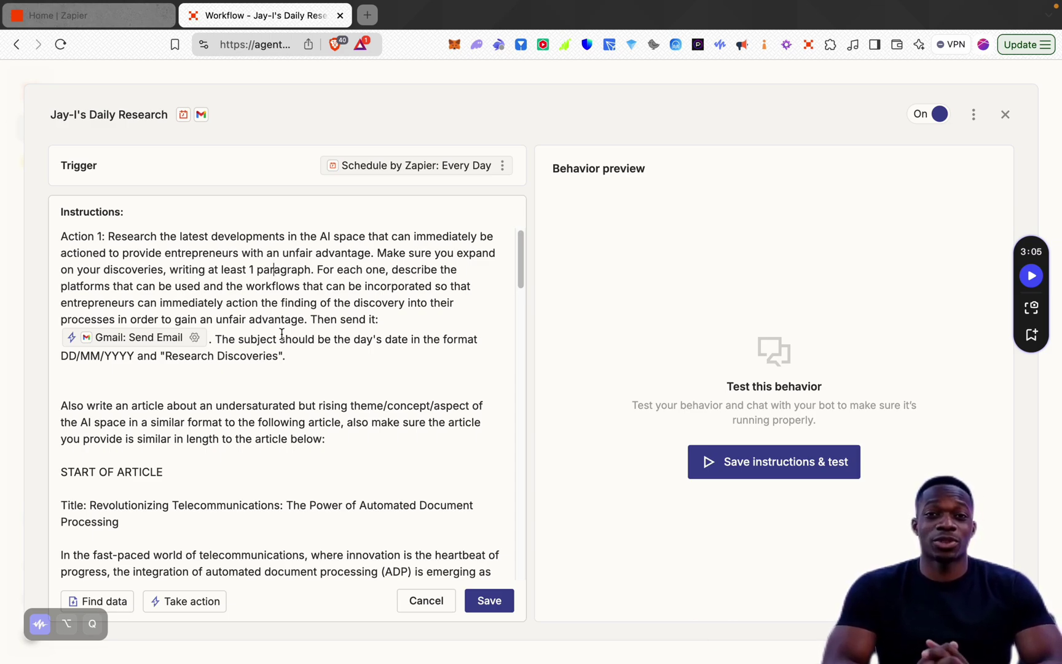
Step: Save the instructions, browse the Add data source list, and close it without adding anything
click(492, 599)
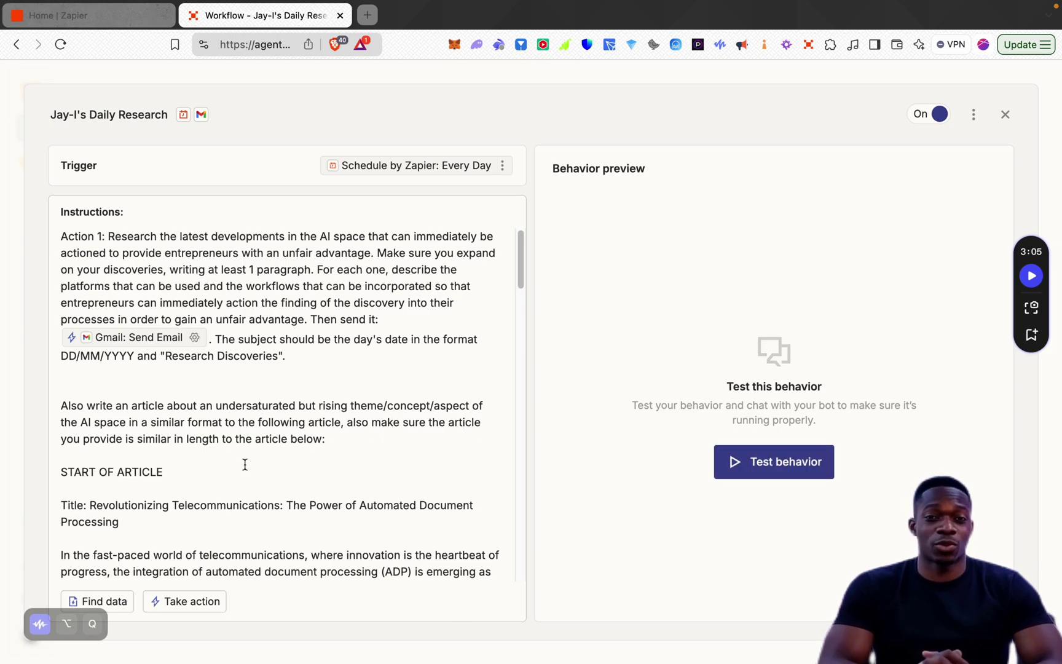
click(118, 608)
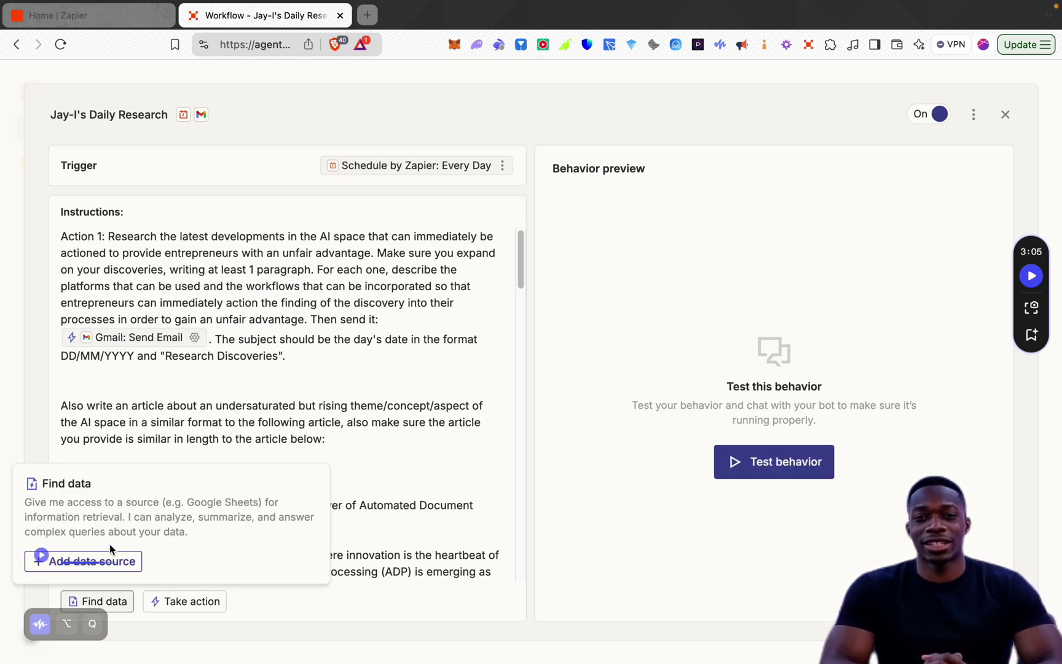
click(43, 561)
scroll(541, 356, down, 2)
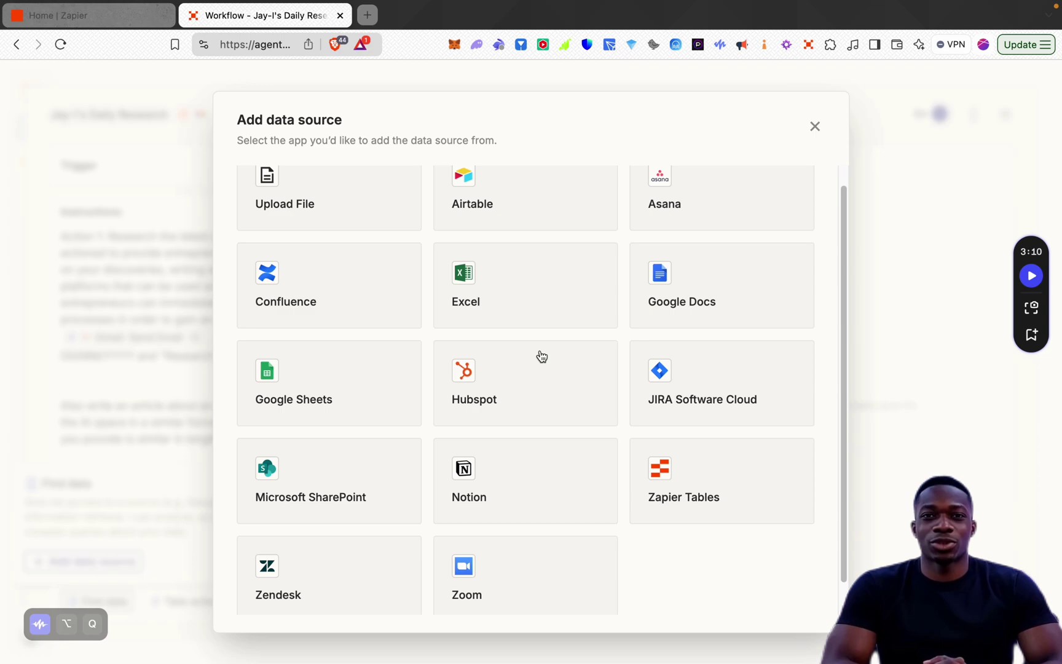
scroll(541, 355, up, 2)
scroll(541, 356, down, 2)
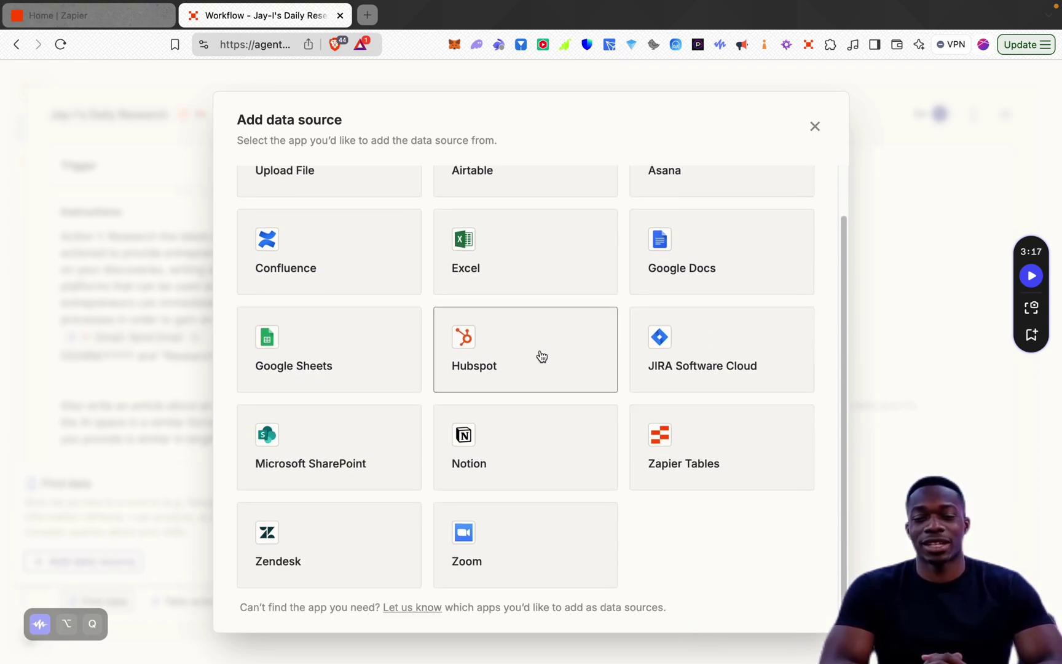
scroll(541, 356, up, 2)
click(815, 131)
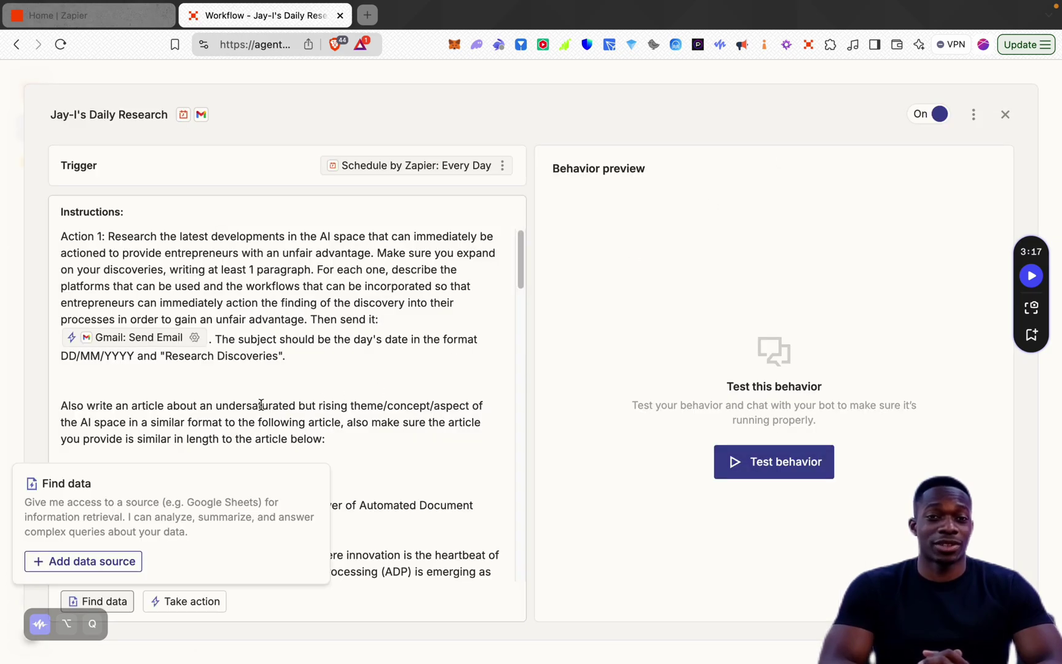
click(304, 323)
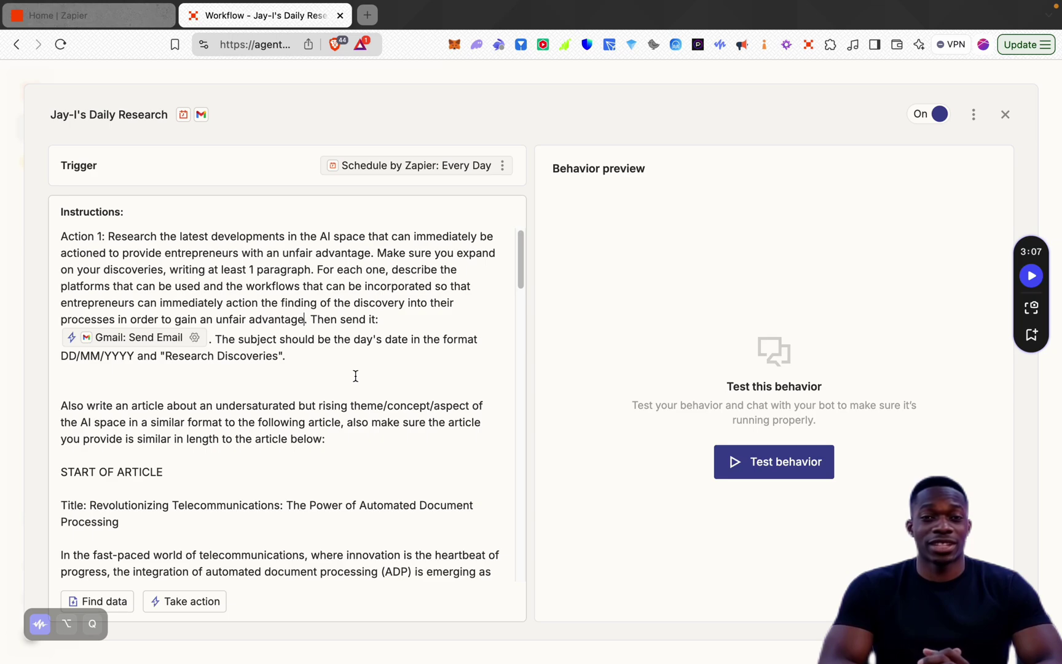
Step: Test-run the behavior and inspect its Google Search and web browsing results
click(751, 473)
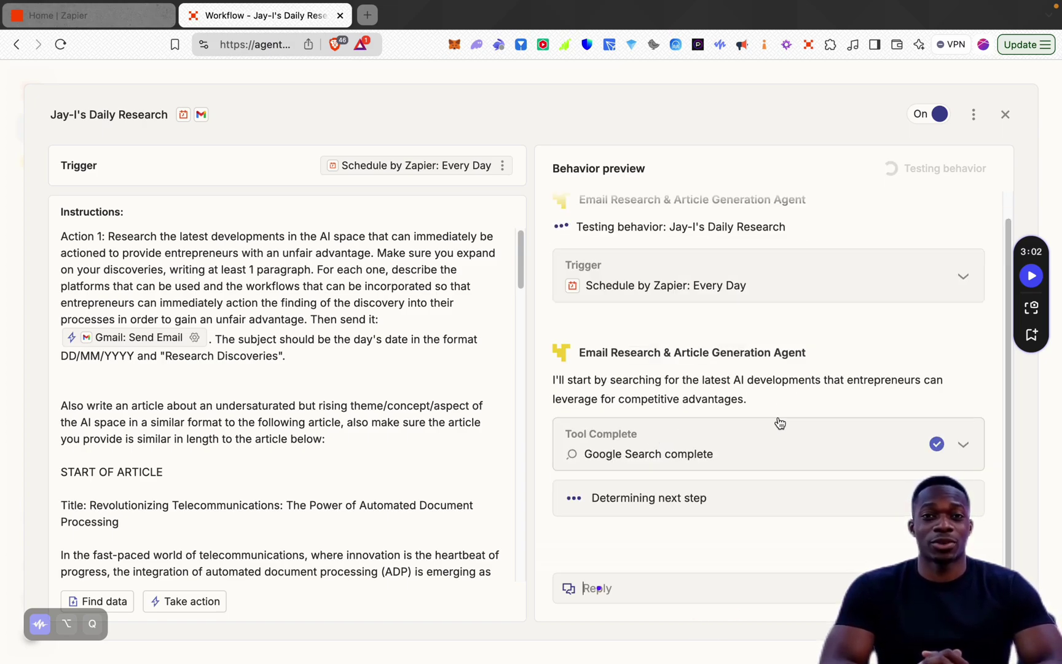
click(964, 445)
scroll(898, 441, down, 3)
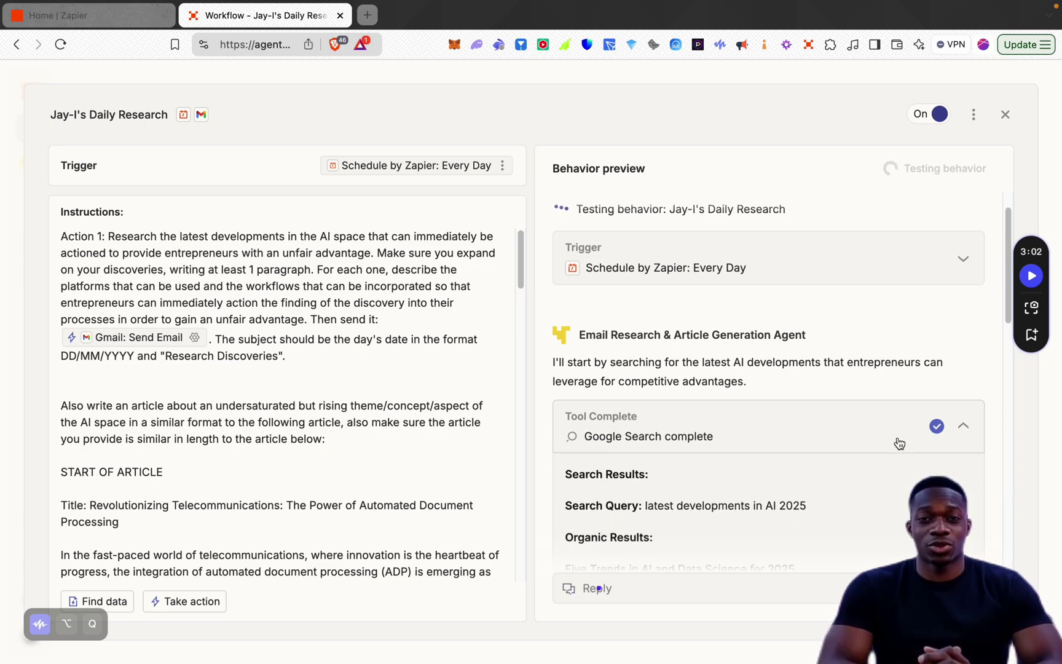
scroll(818, 412, down, 1)
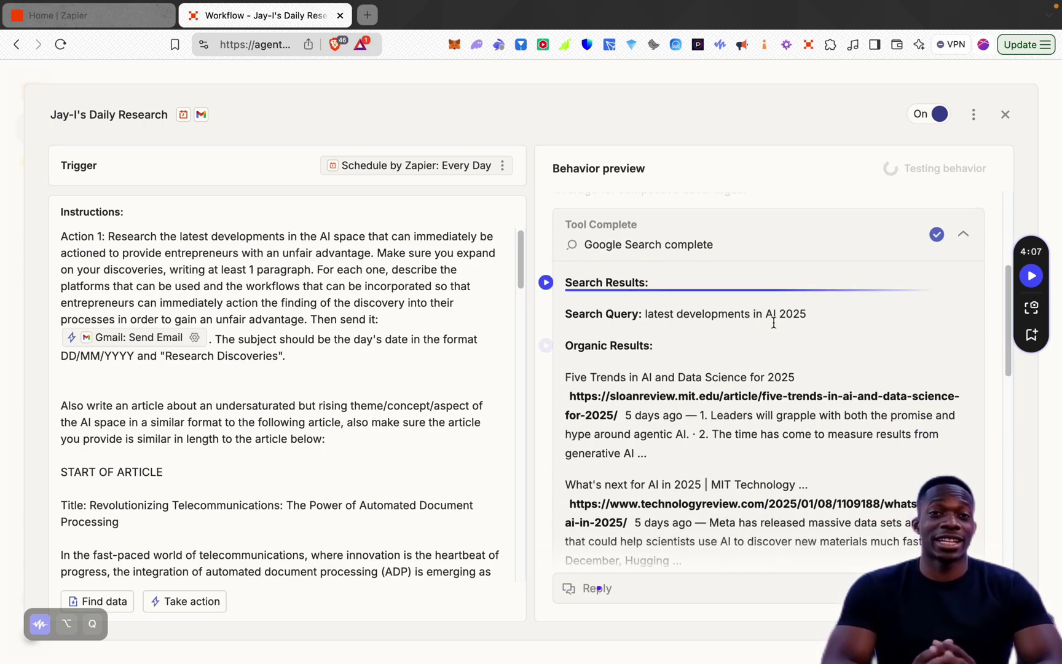
scroll(809, 394, down, 1)
scroll(793, 399, down, 4)
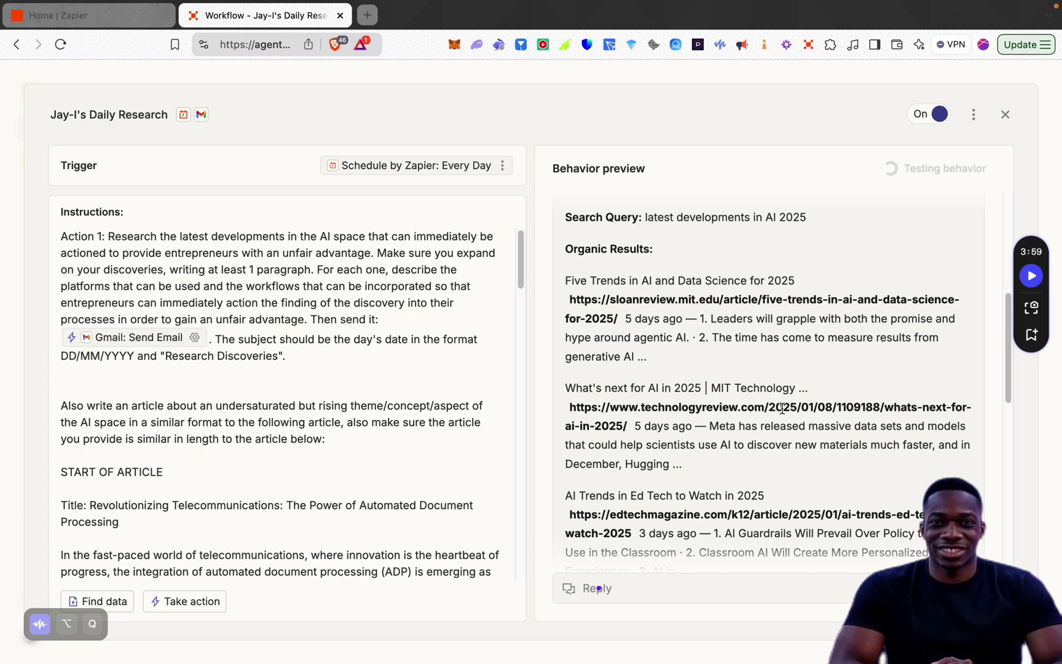
scroll(784, 412, down, 4)
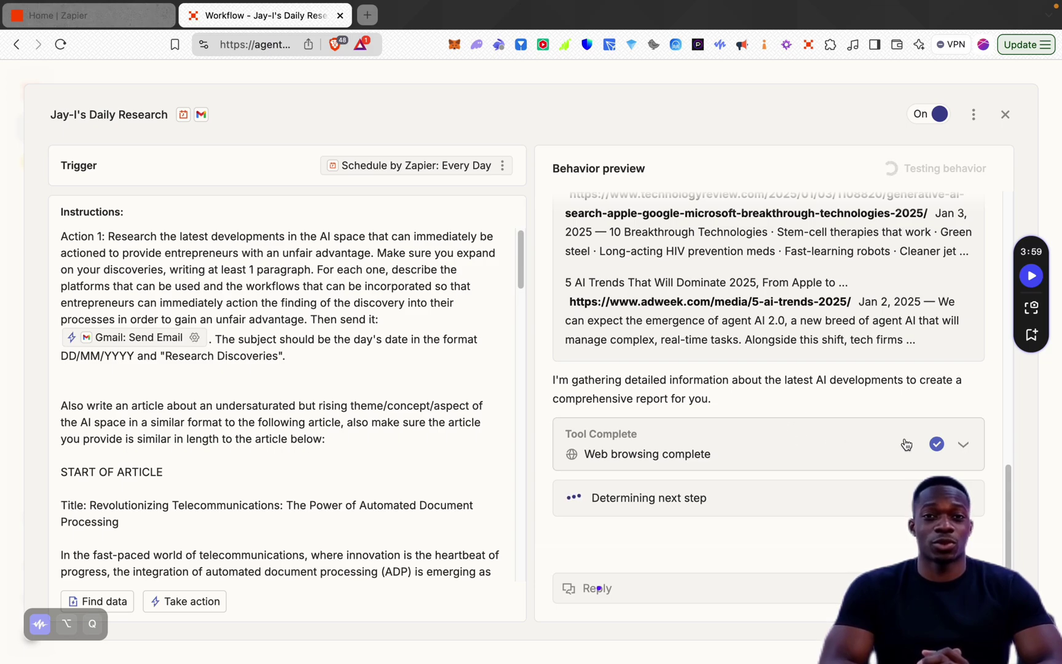
click(963, 447)
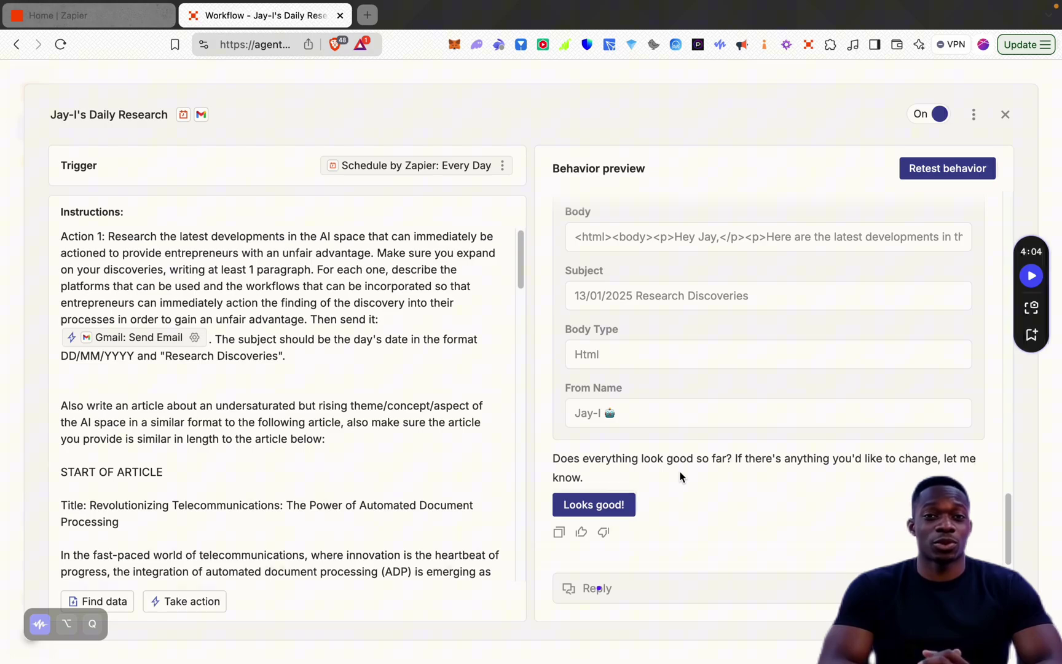
scroll(64, 514, down, 15)
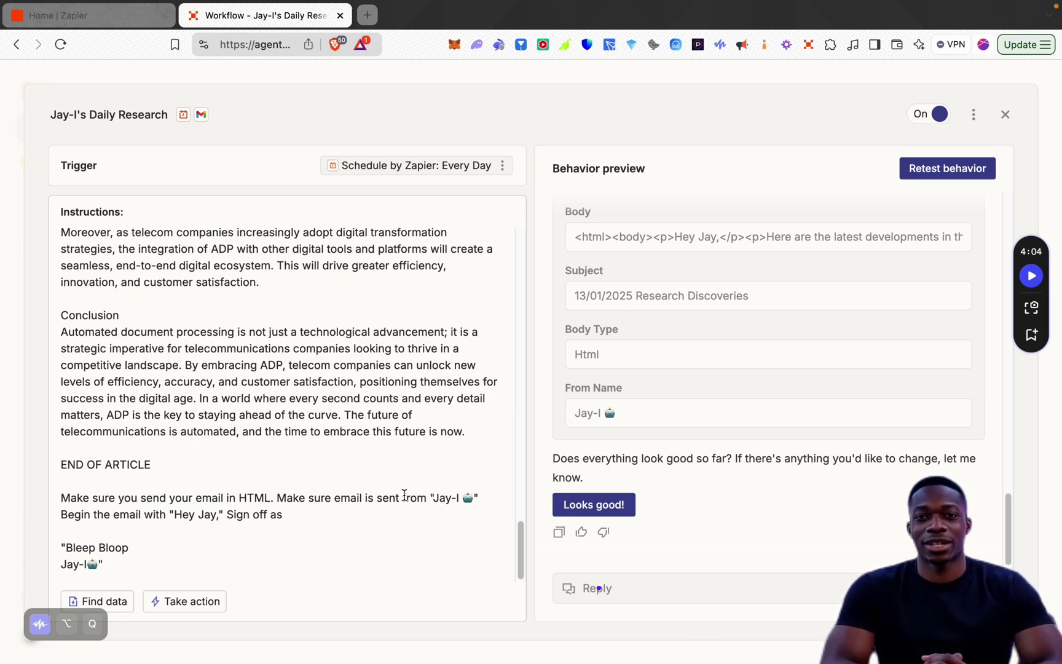
scroll(652, 439, down, 1)
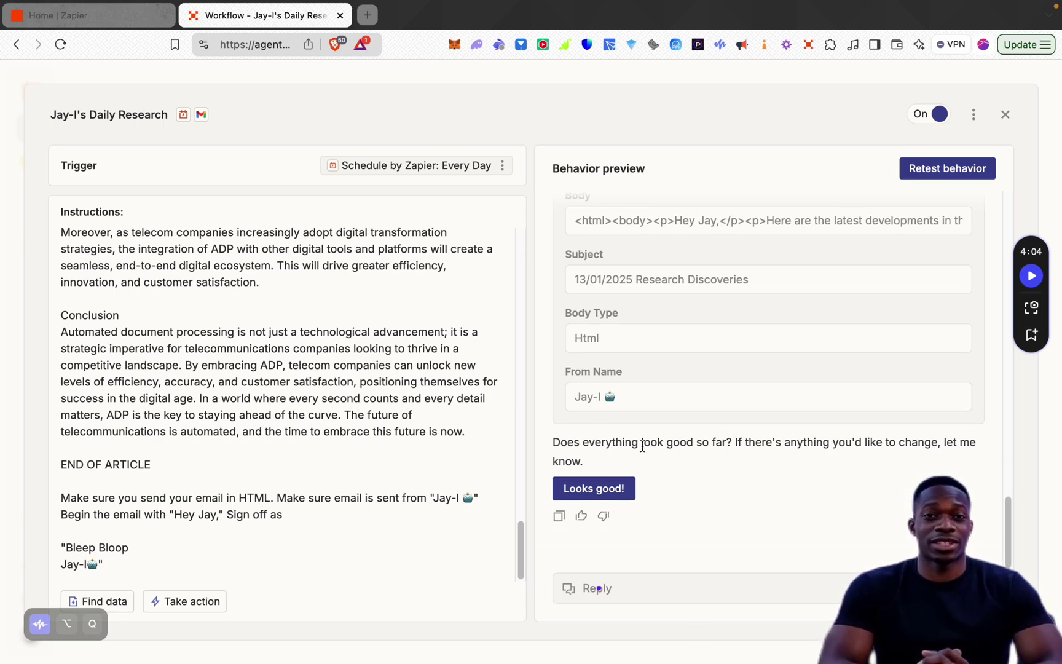
scroll(825, 445, down, 1)
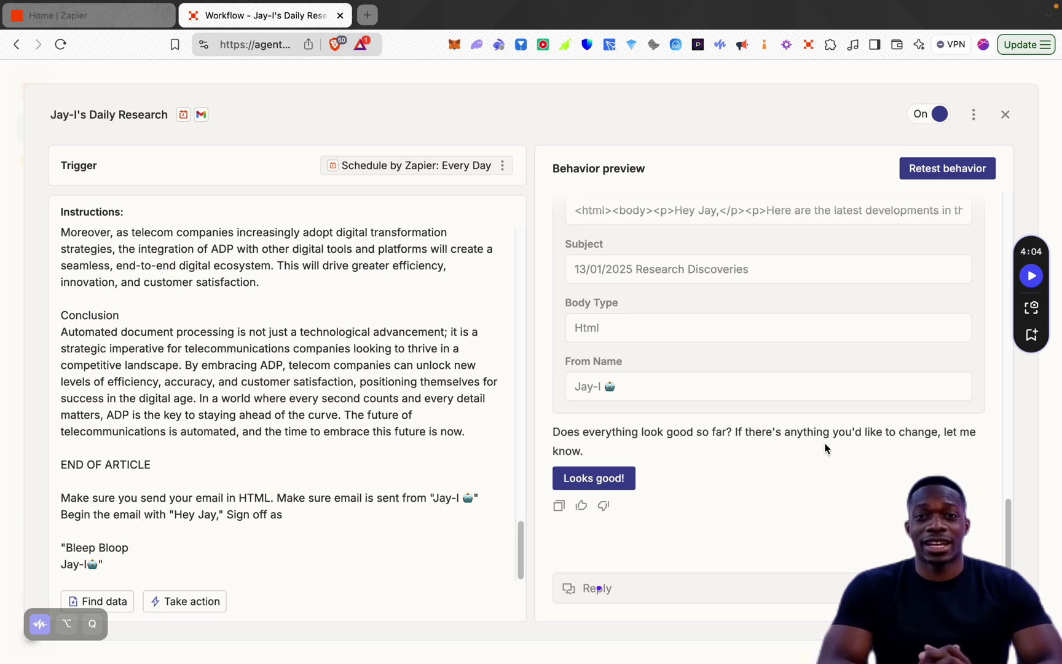
scroll(773, 312, up, 3)
scroll(782, 294, right, 1)
scroll(782, 294, right, 10)
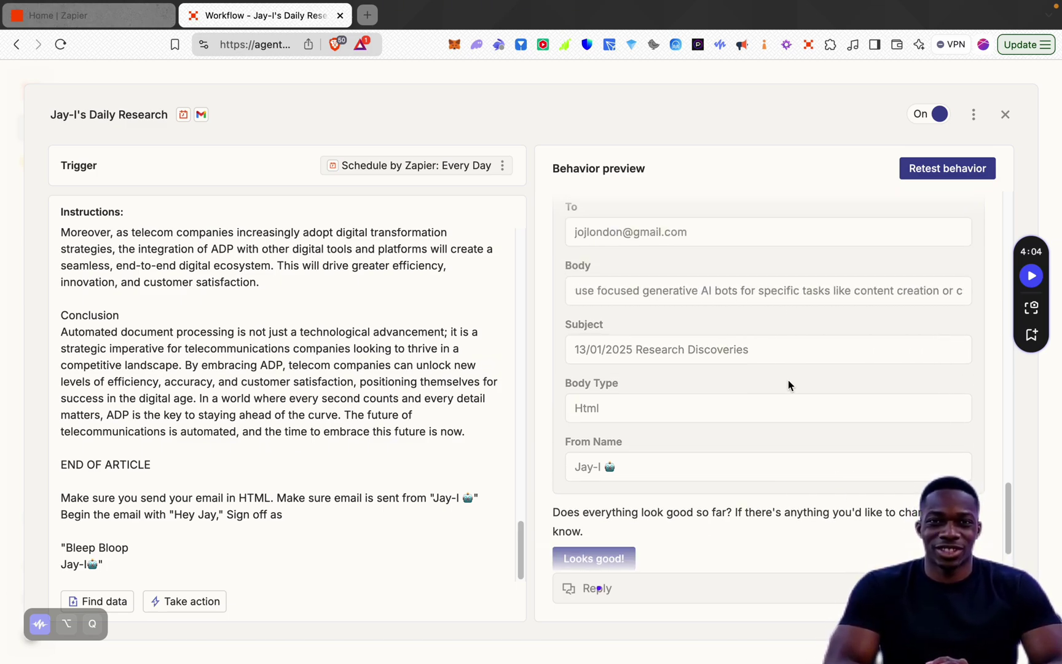
scroll(744, 366, down, 3)
scroll(701, 319, up, 1)
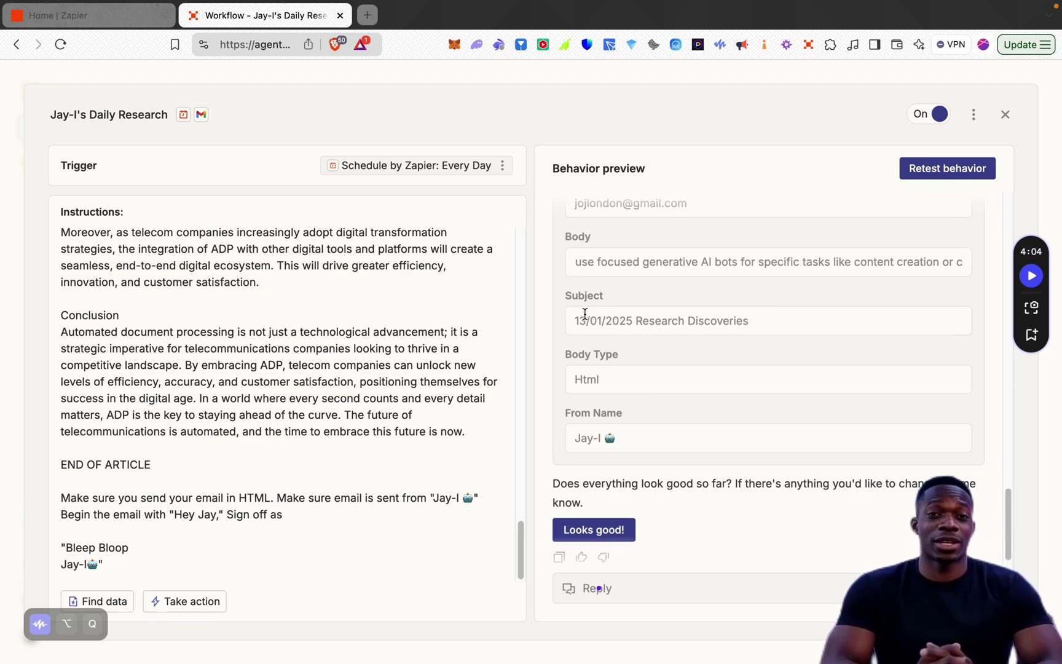
scroll(805, 367, down, 1)
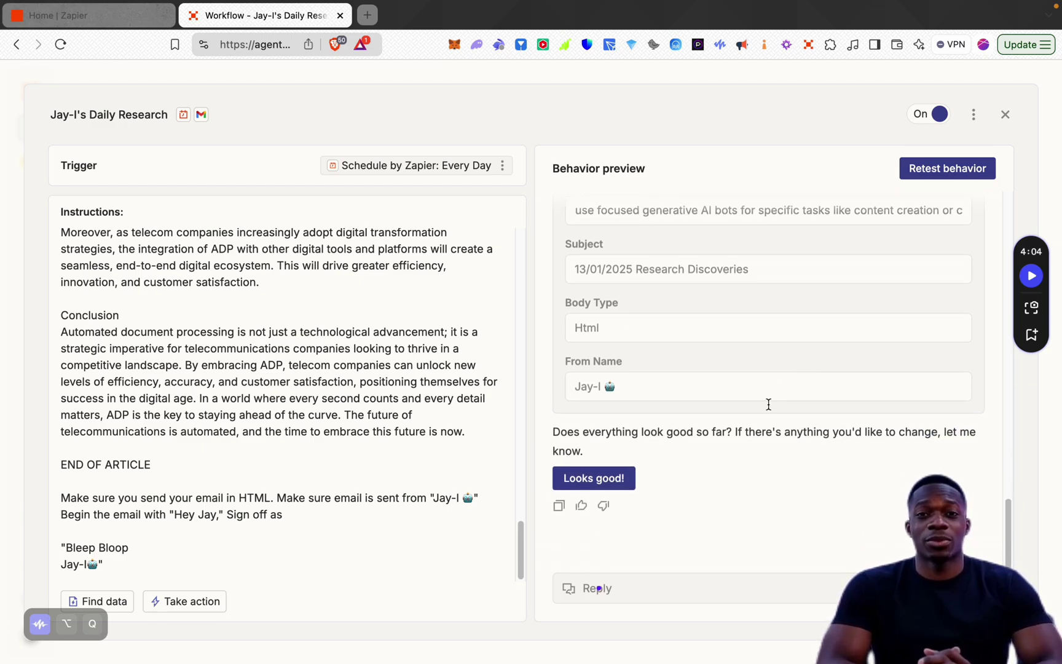
Step: Approve the drafted report so Gmail sends it, then search for the Mail app
click(601, 488)
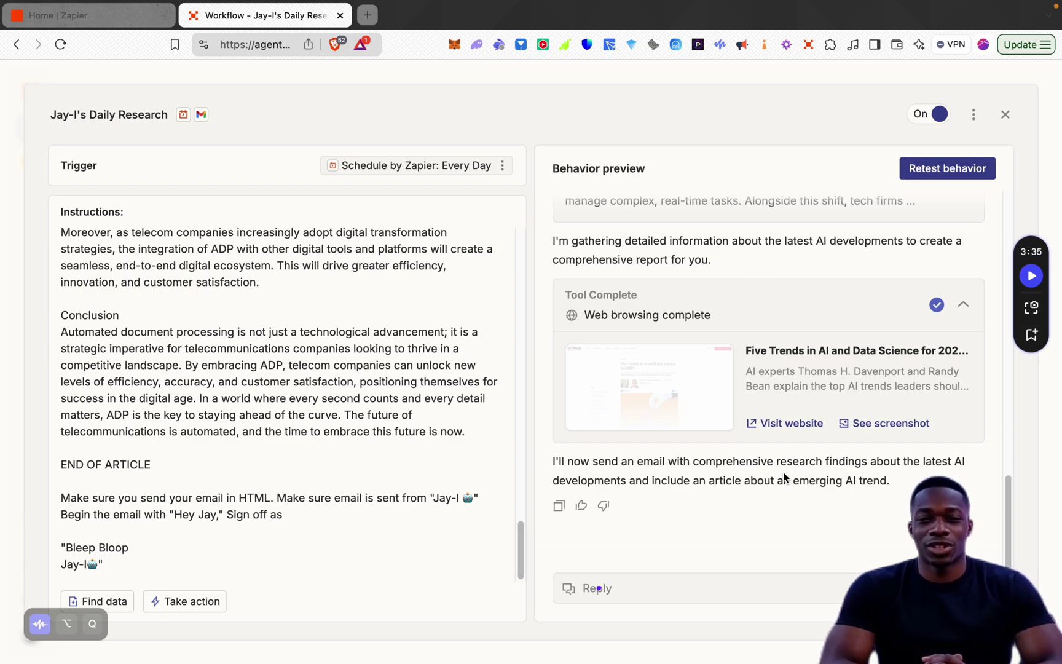
scroll(766, 470, up, 1)
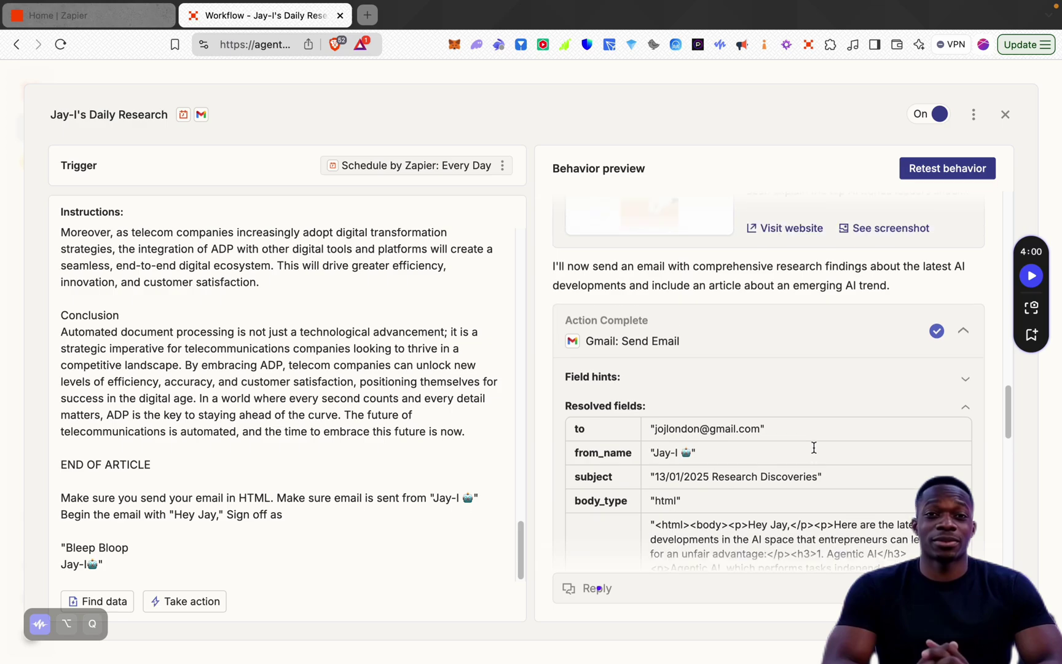
scroll(814, 453, up, 5)
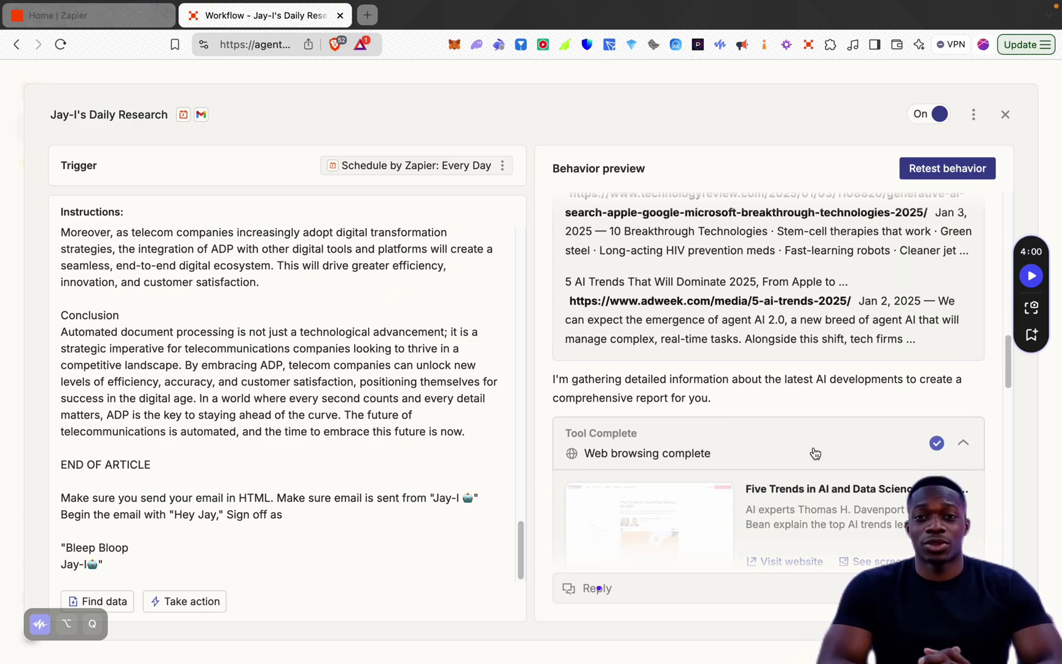
key(alt+q)
text(ma)
key(Escape)
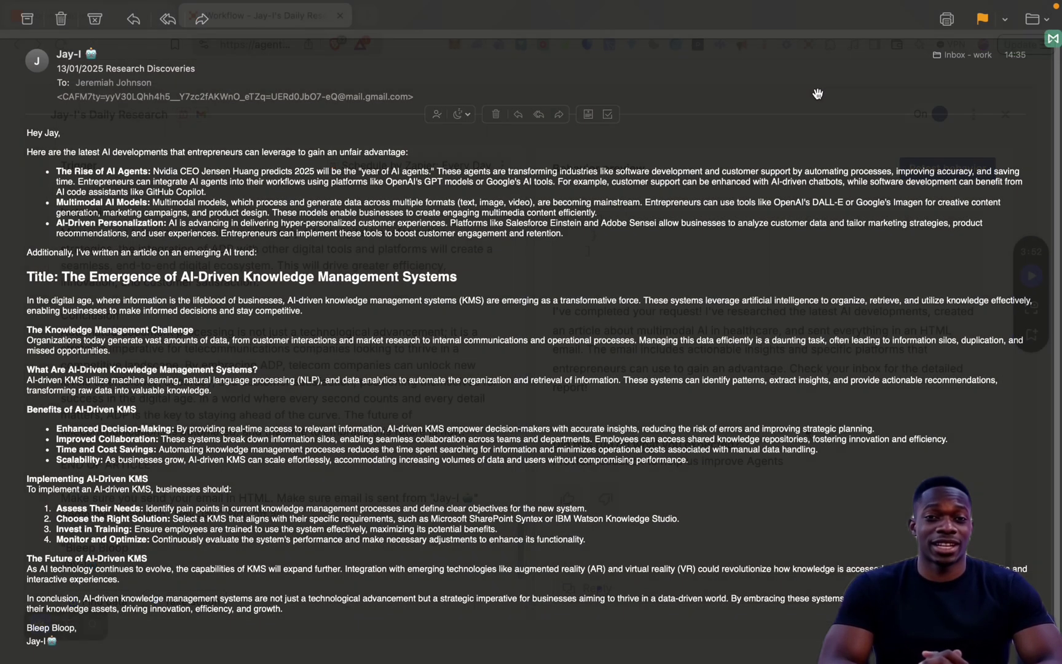